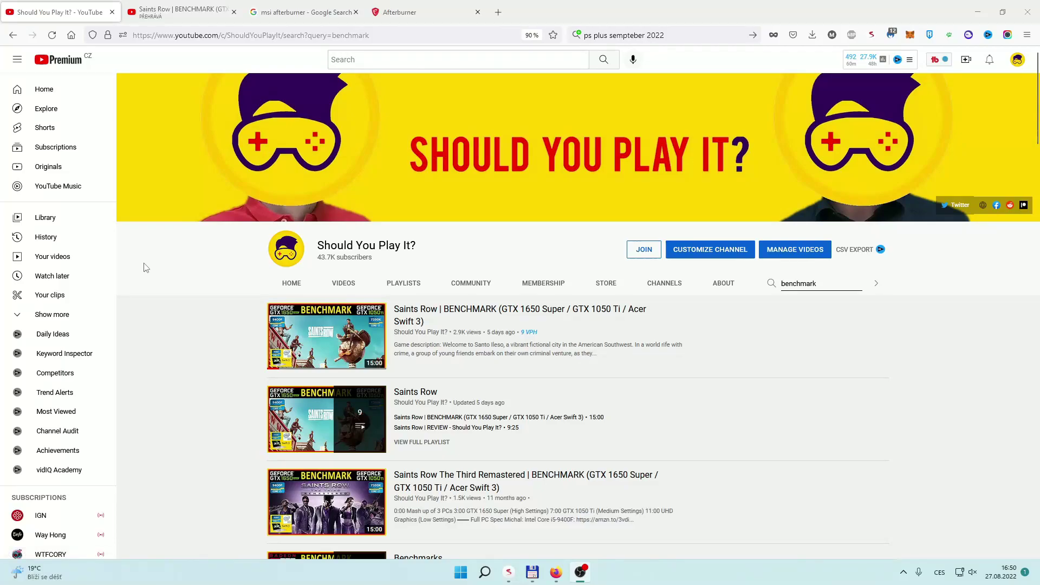
Leave the YouTube benchmark video list and bring up the Google 'msi afterburner' results tab
middle_click(858, 334)
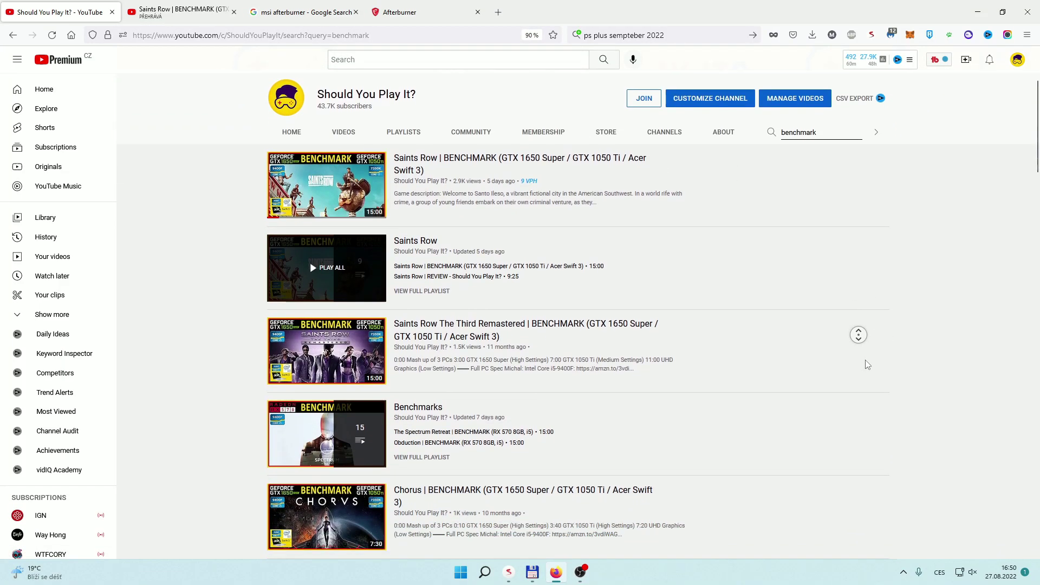
key("ctrl+Tab")
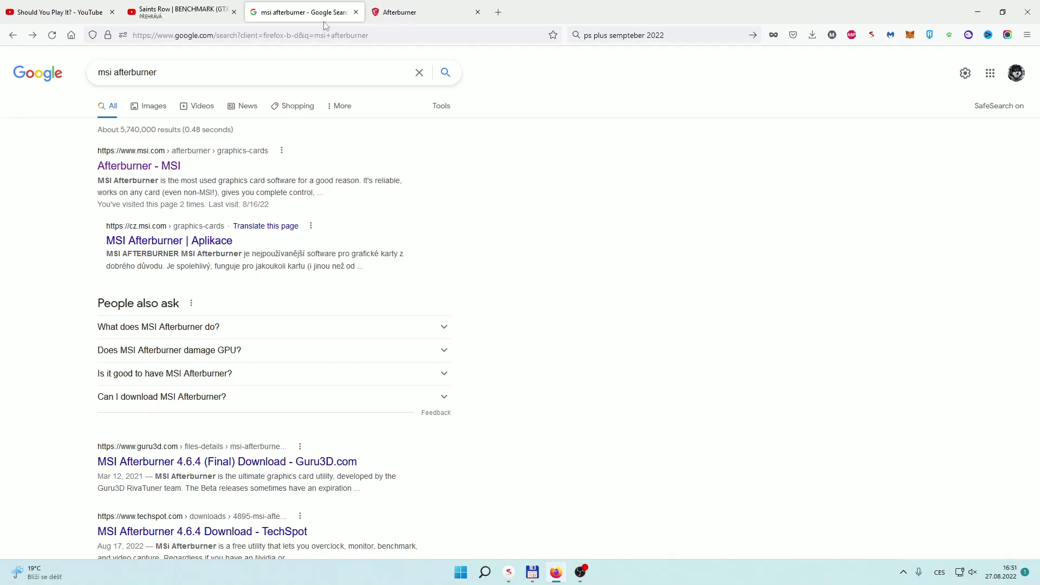
Download MSIAfterburnerSetup.zip from MSI's Afterburner page and show it in the Prac folder
left_click(420, 5)
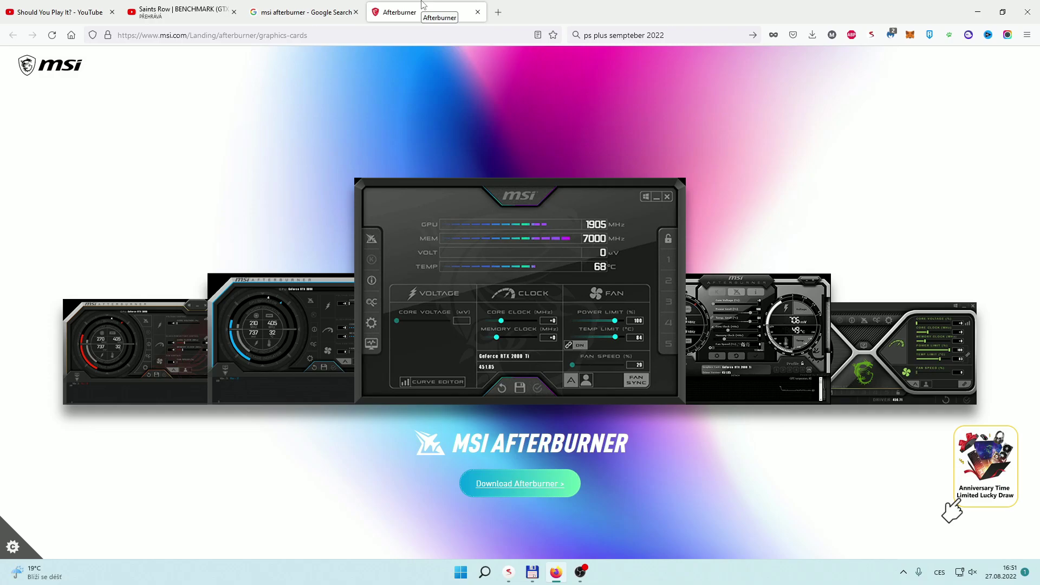
left_click(527, 490)
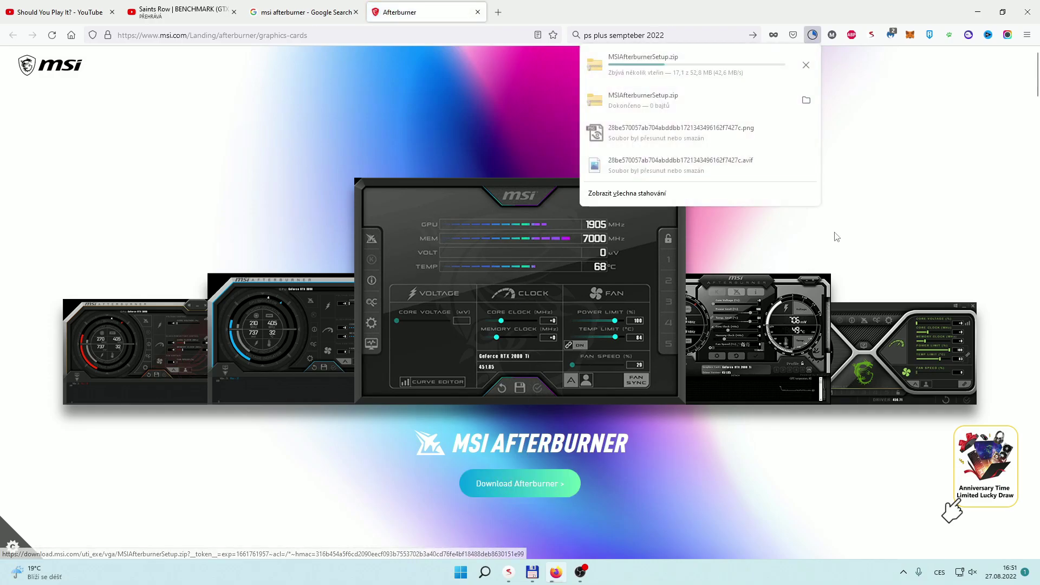
left_click(807, 65)
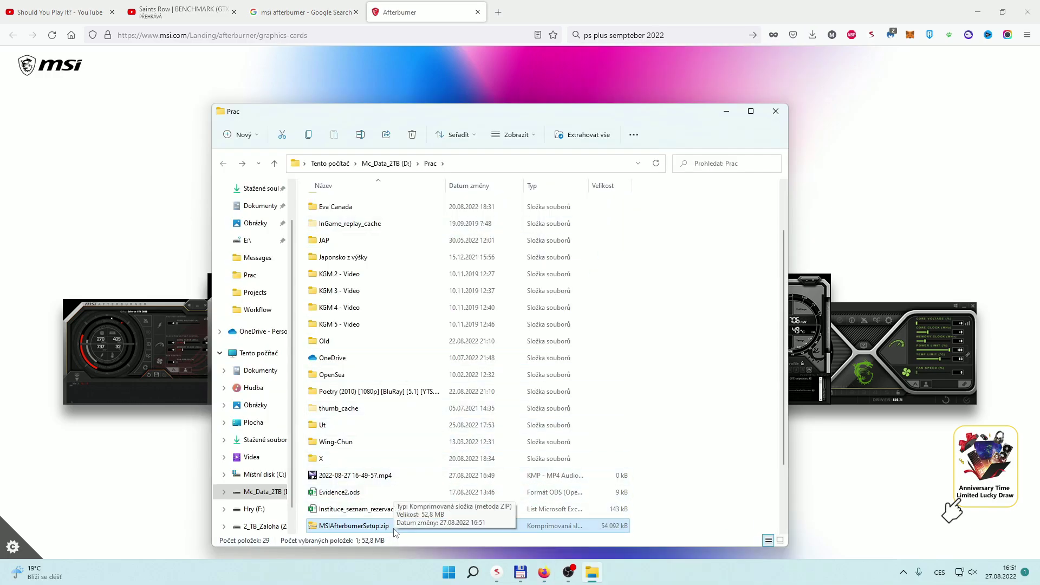
Open MSIAfterburnerSetup.zip and run the MSIAfterburnerSetup464.exe installer inside it
double_click(386, 526)
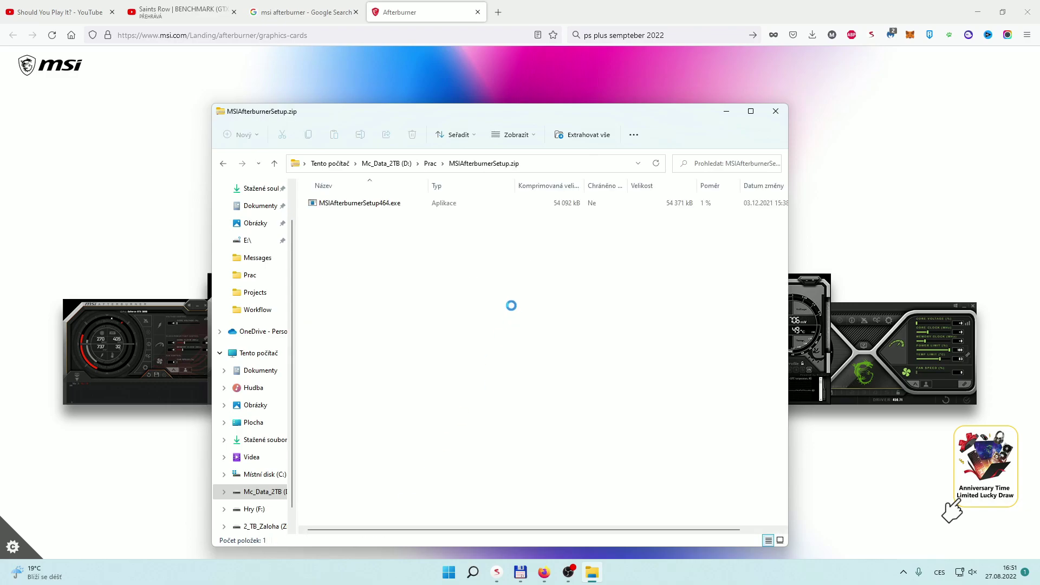
left_click(378, 204)
key("Return")
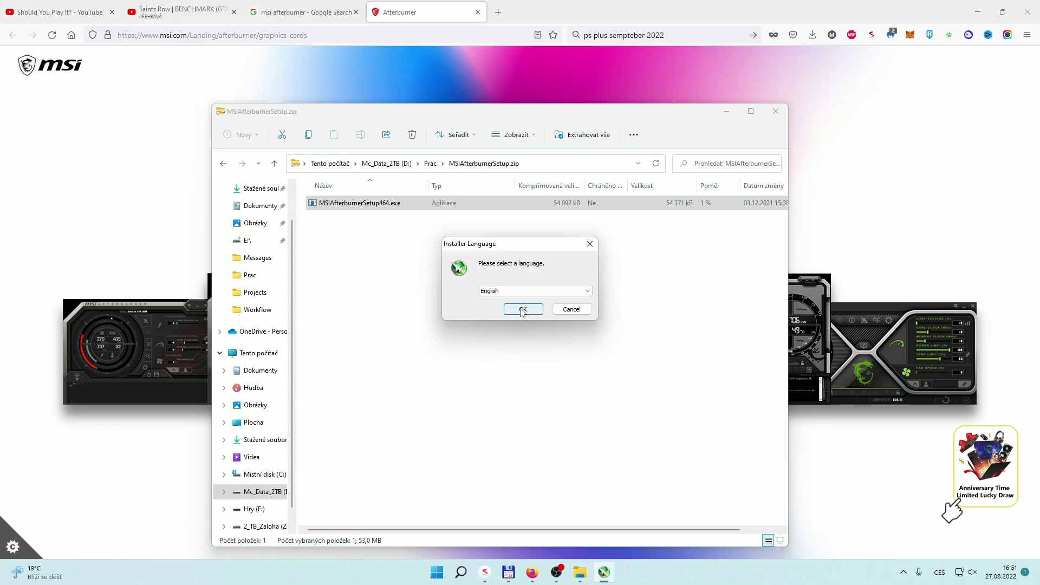
Install MSI Afterburner 4.6.4 in English with RivaTuner Statistics Server, accepting the license and default location
left_click(523, 309)
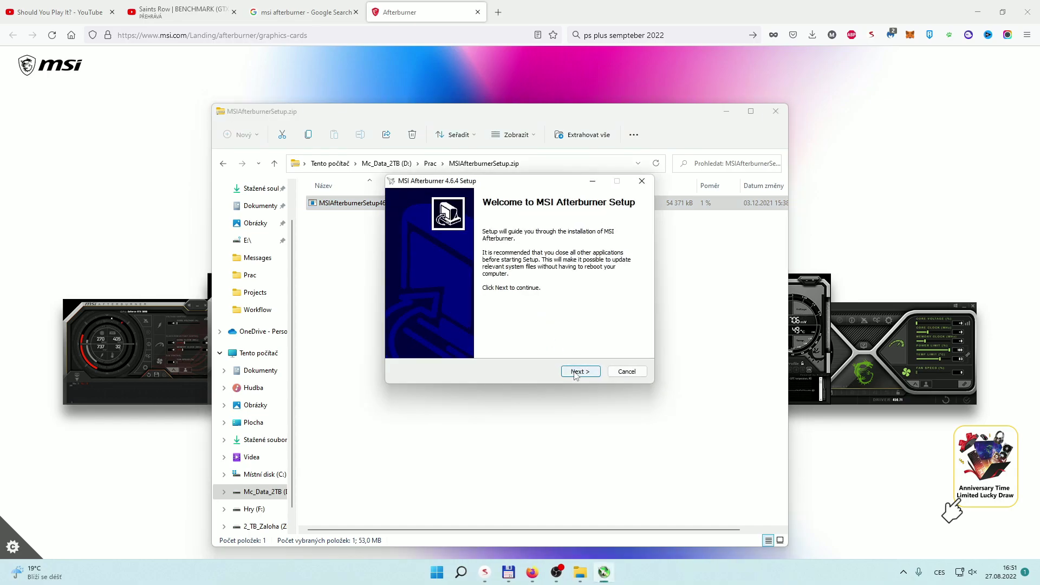
left_click(575, 373)
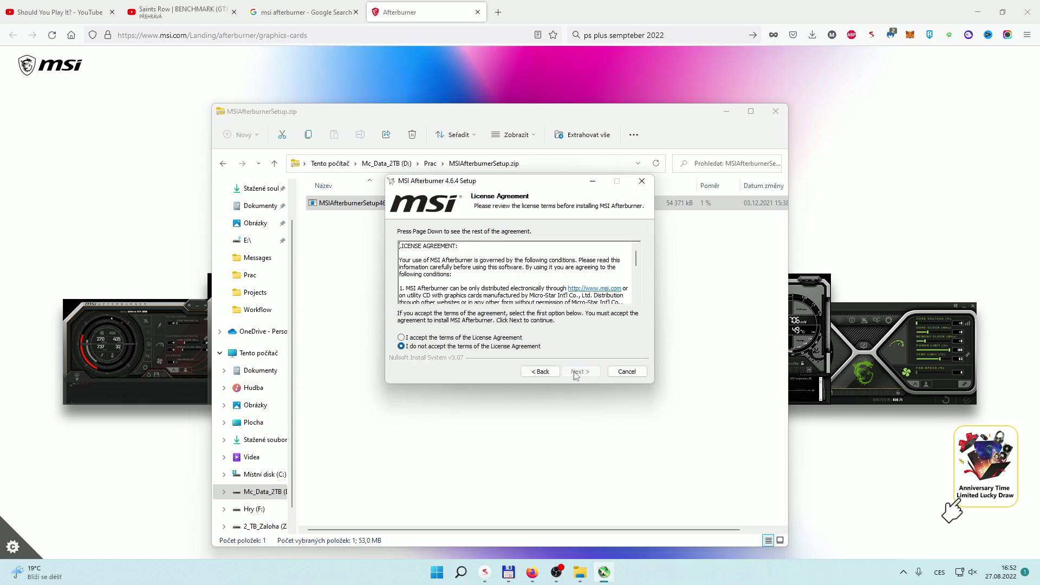
key("alt+a")
key("Return")
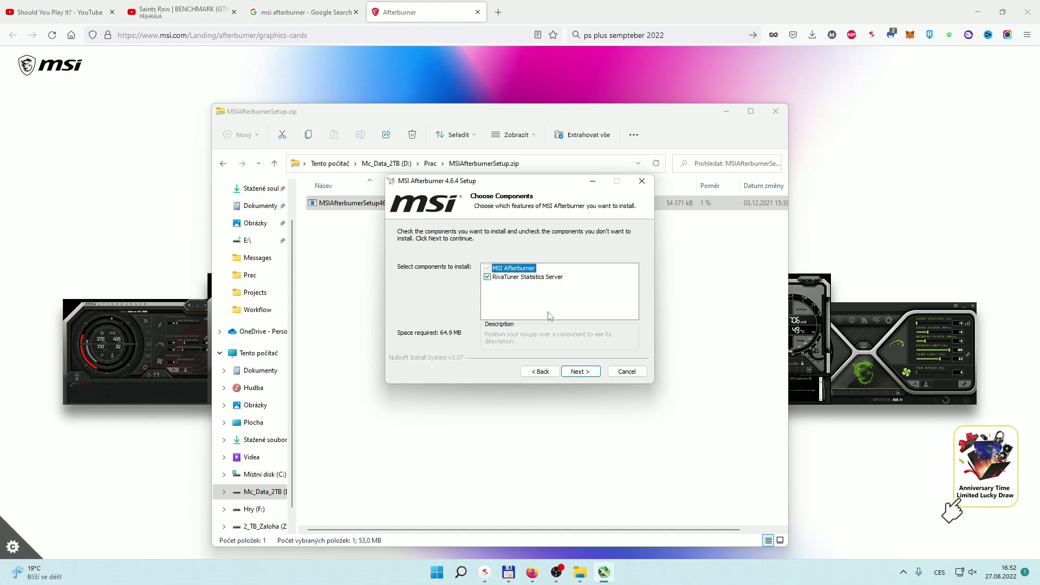
left_click(580, 369)
left_click(546, 312)
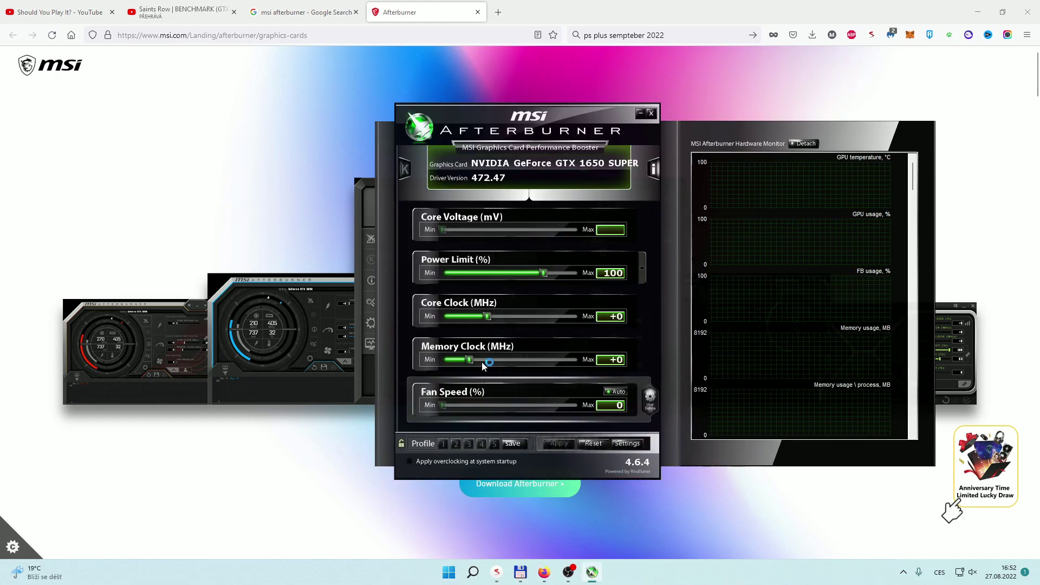
Place Afterburner on the left and RivaTuner on the right, then open Afterburner's General properties
left_click_drag(590, 112, 236, 112)
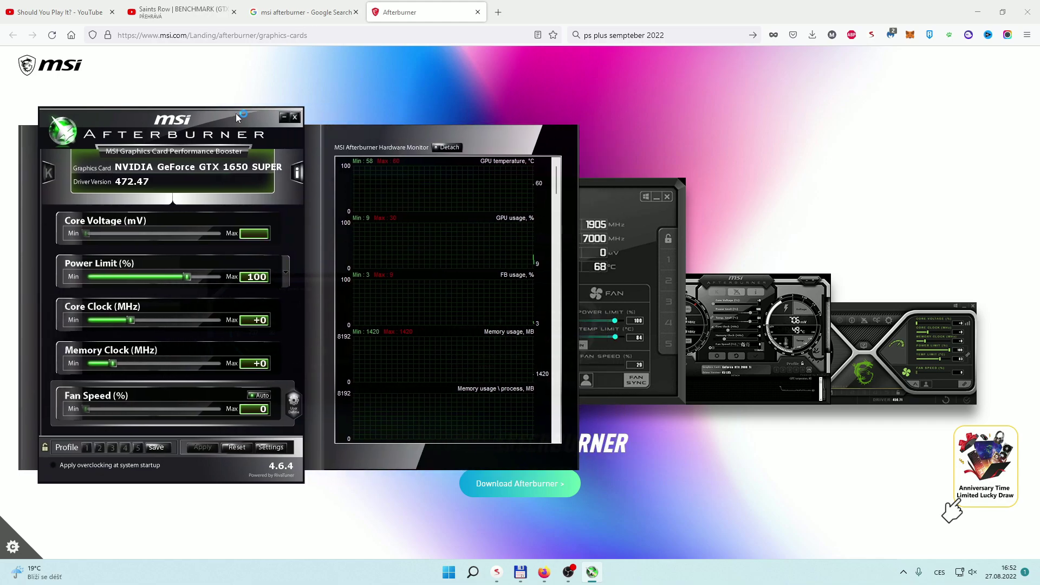
mouse_move(594, 576)
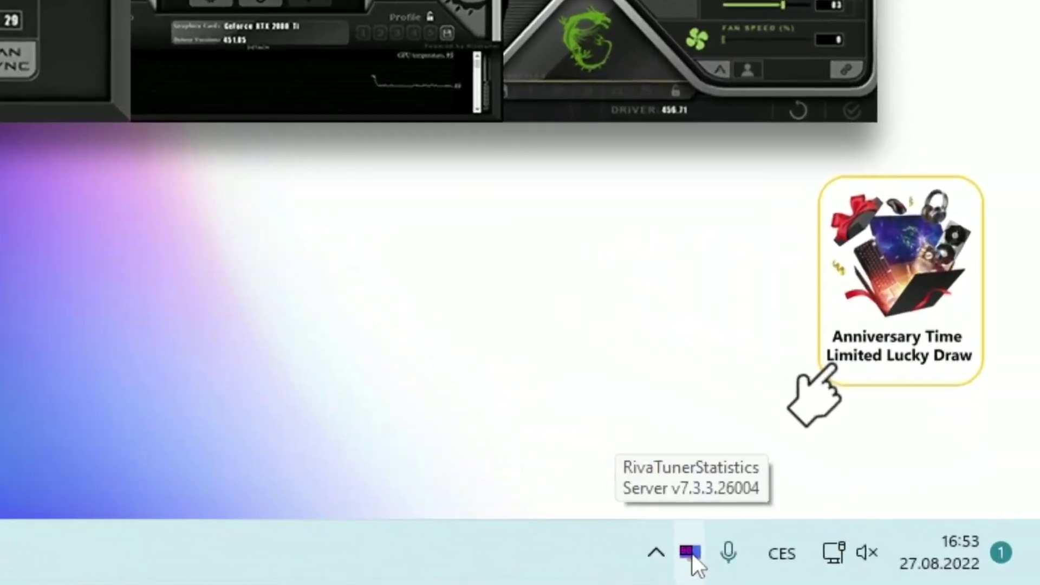
left_click(832, 565)
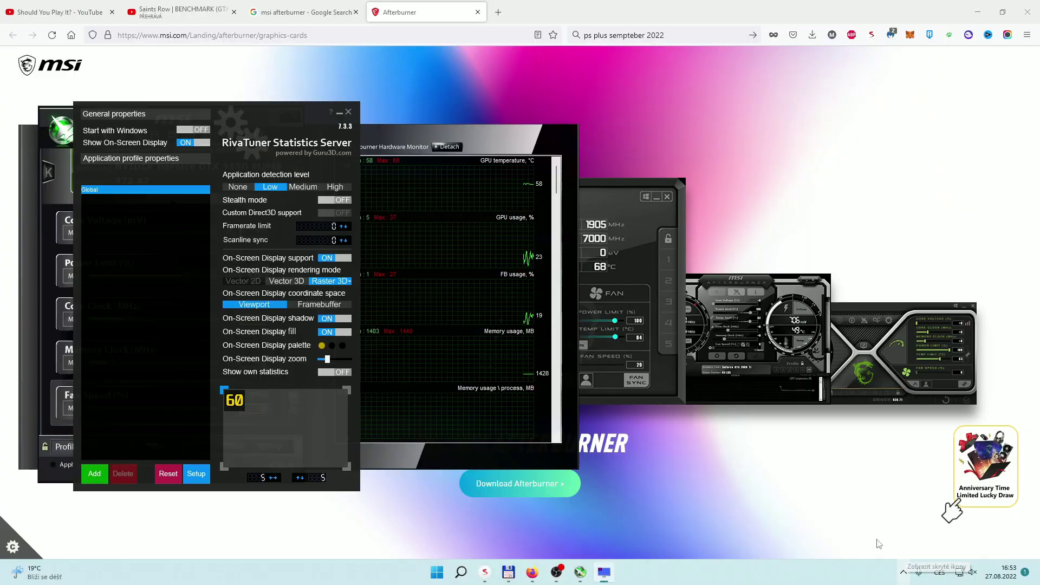
left_click_drag(251, 113, 840, 109)
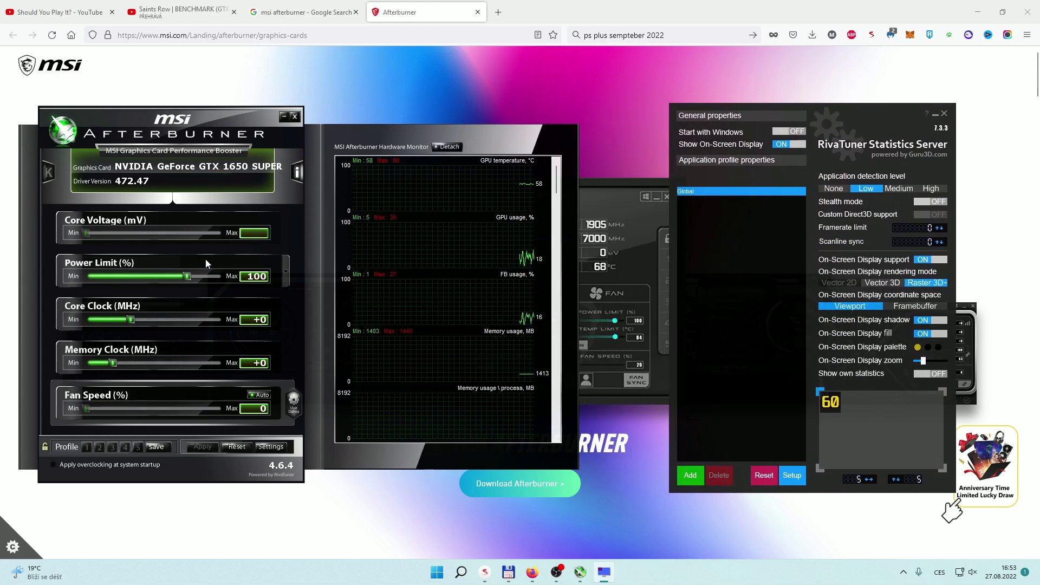
left_click(272, 448)
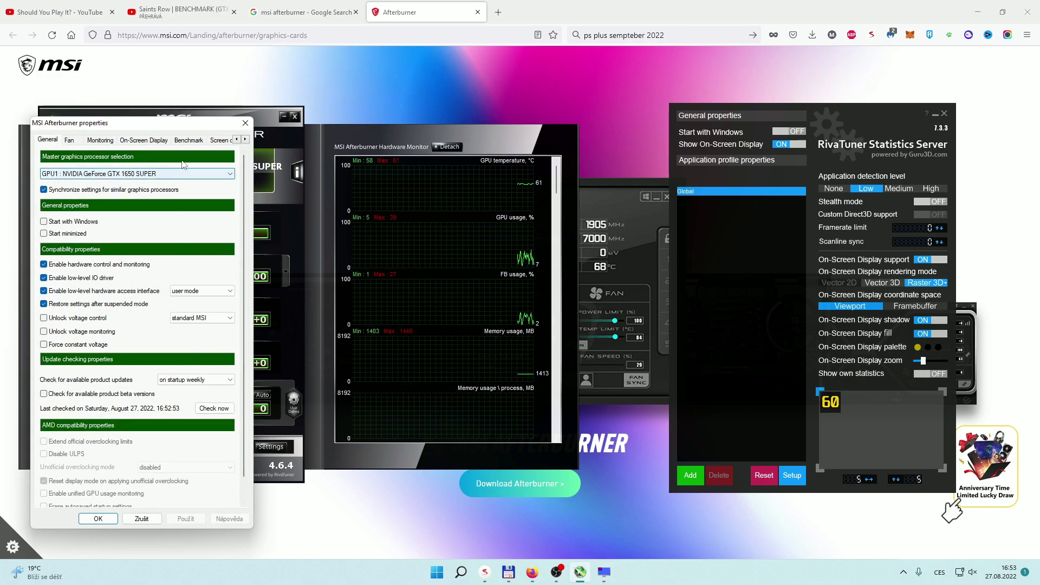
Select the CPU6 usage and Framerate monitoring graphs, then review the On-Screen Display hotkeys
left_click(142, 140)
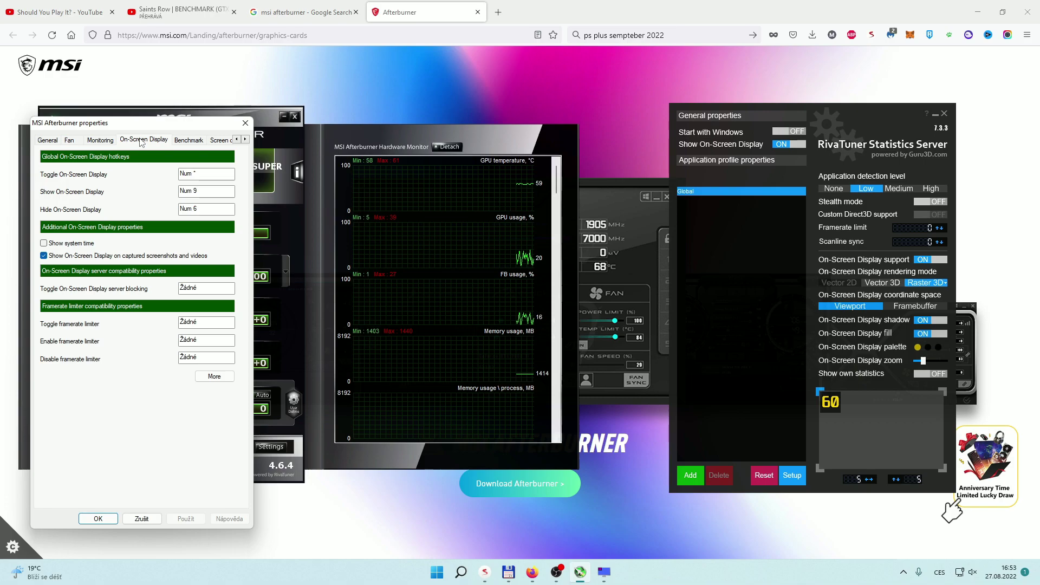
left_click(100, 140)
scroll(117, 249, "down", 10)
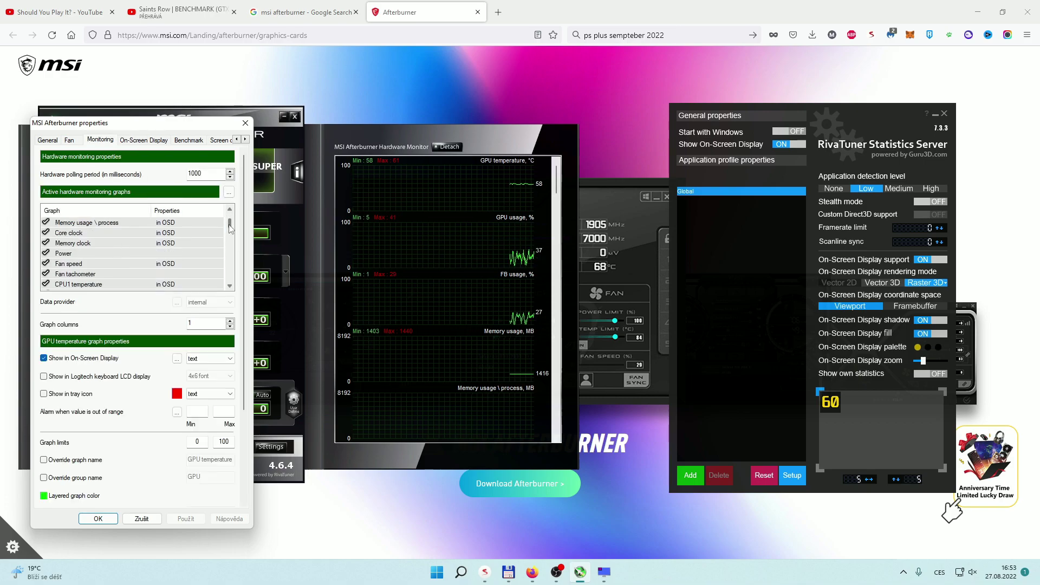
left_click(117, 255)
scroll(117, 249, "up", 10)
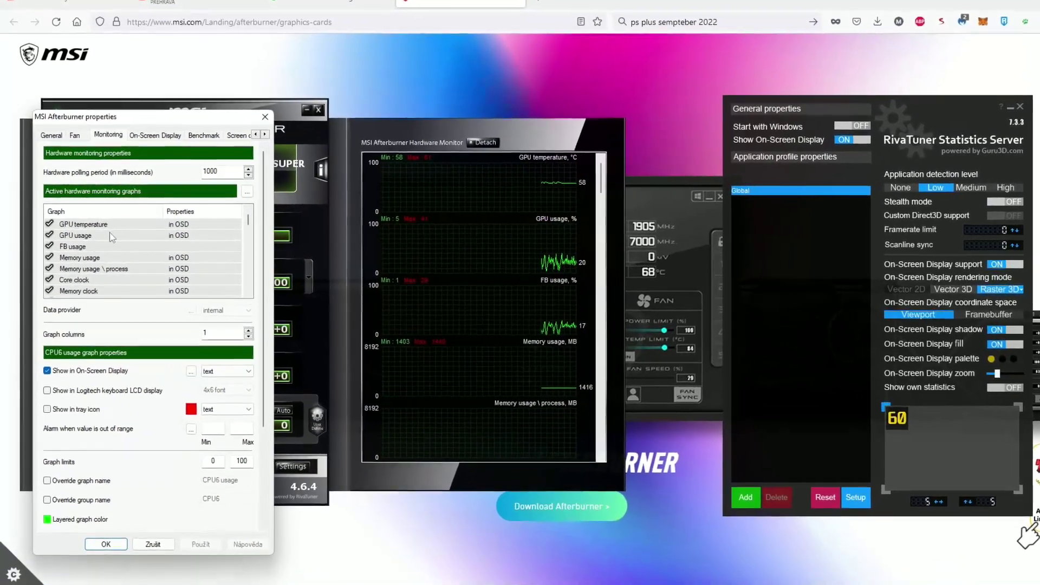
scroll(109, 233, "down", 1)
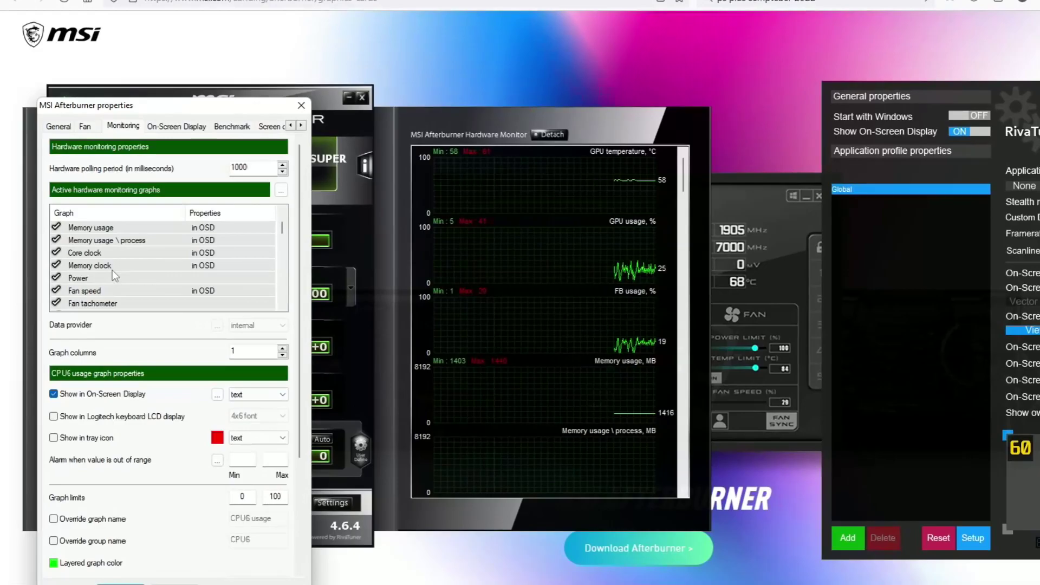
scroll(114, 274, "down", 2)
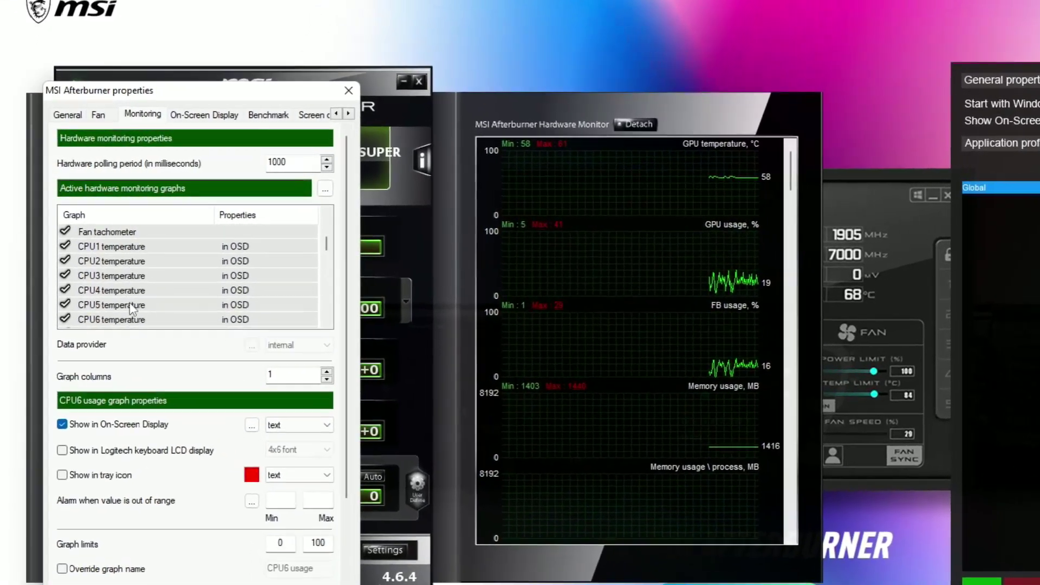
scroll(135, 301, "down", 6)
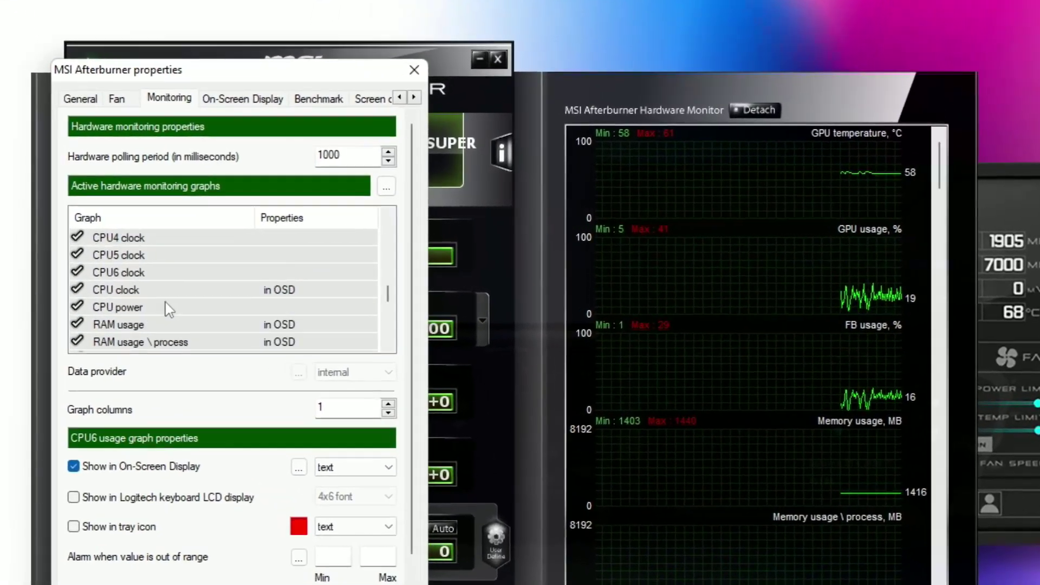
scroll(169, 309, "down", 1)
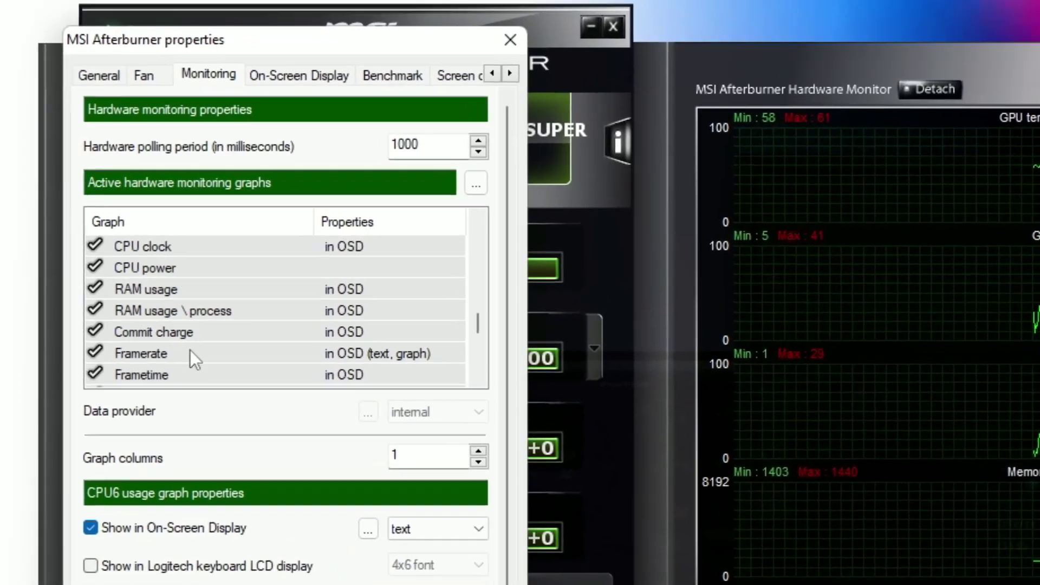
left_click(190, 353)
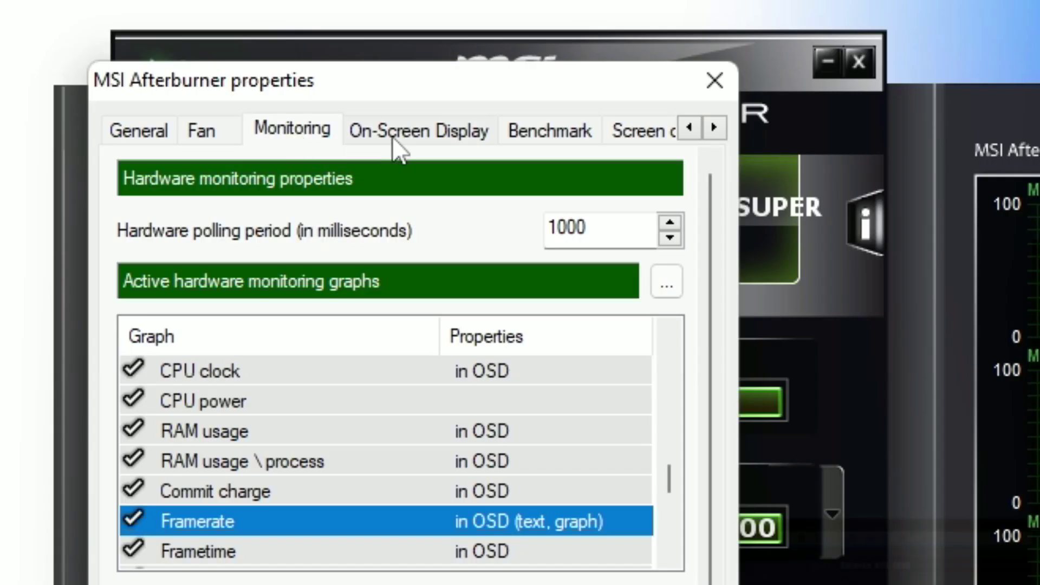
left_click(395, 145)
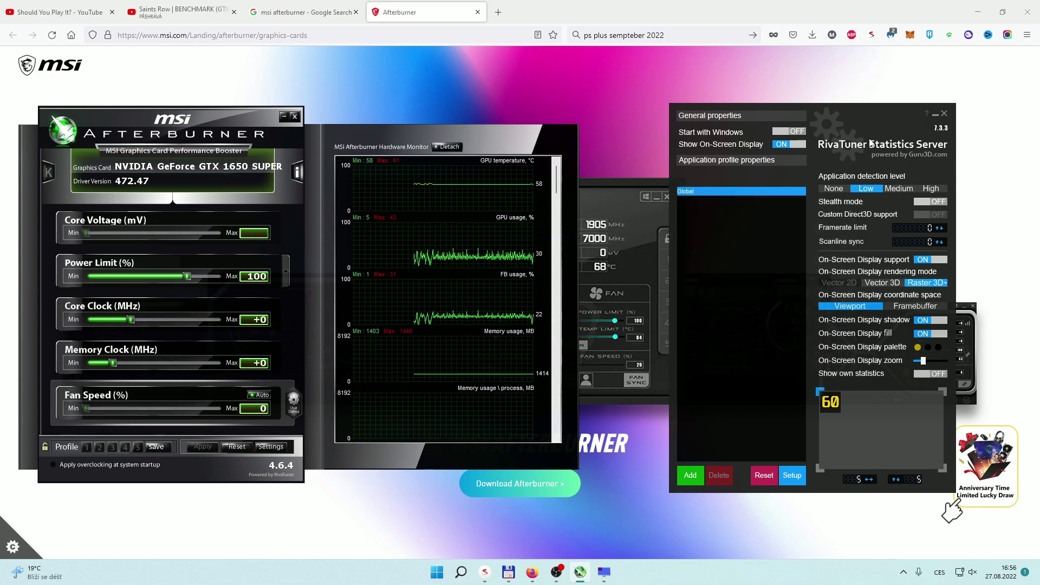
Set the overlay text colour, shrink its zoom, and drag it to the top-left corner
left_click(918, 347)
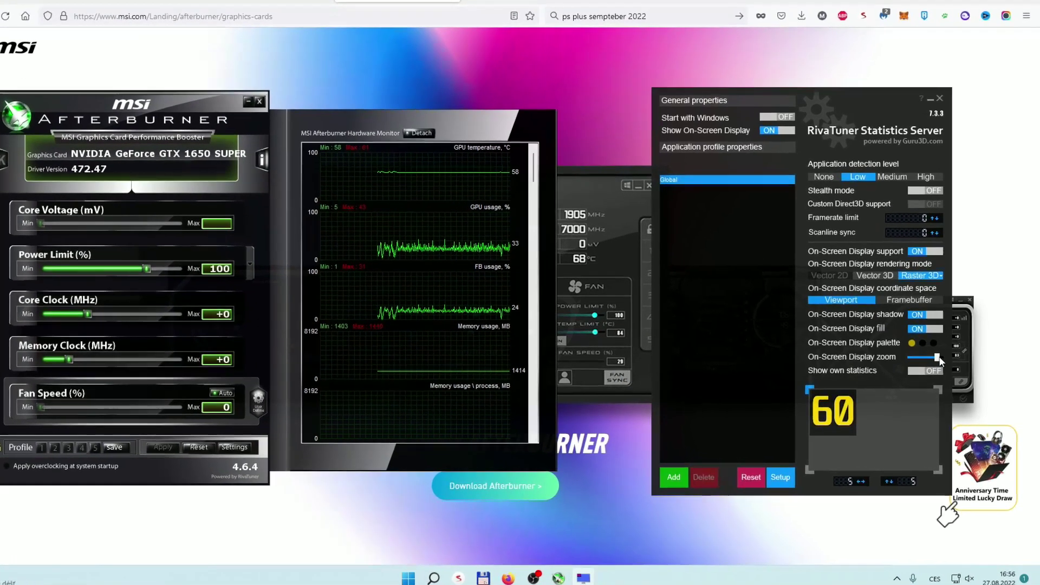
left_click_drag(939, 358, 921, 358)
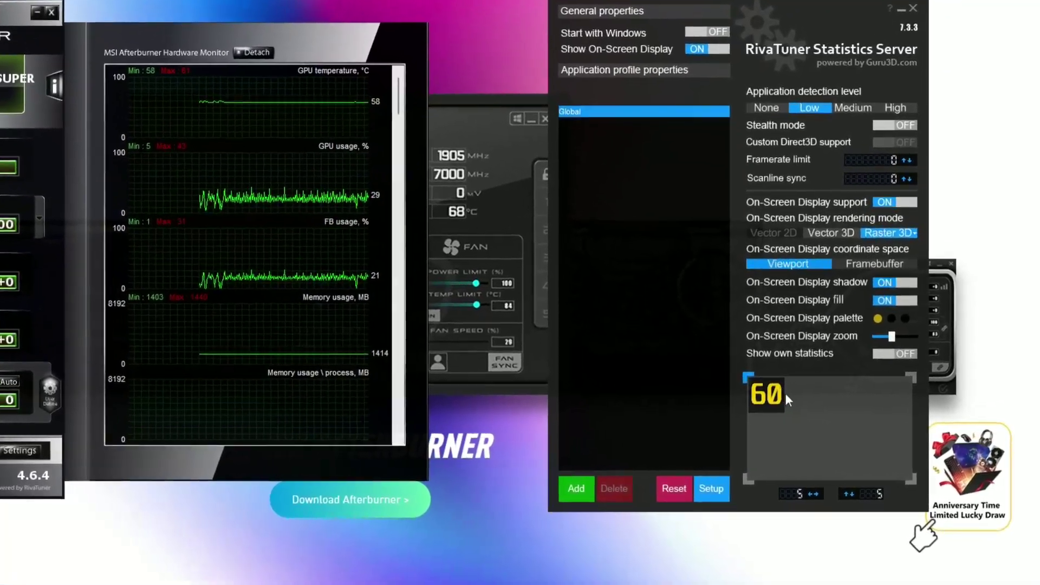
left_click_drag(785, 394, 754, 383)
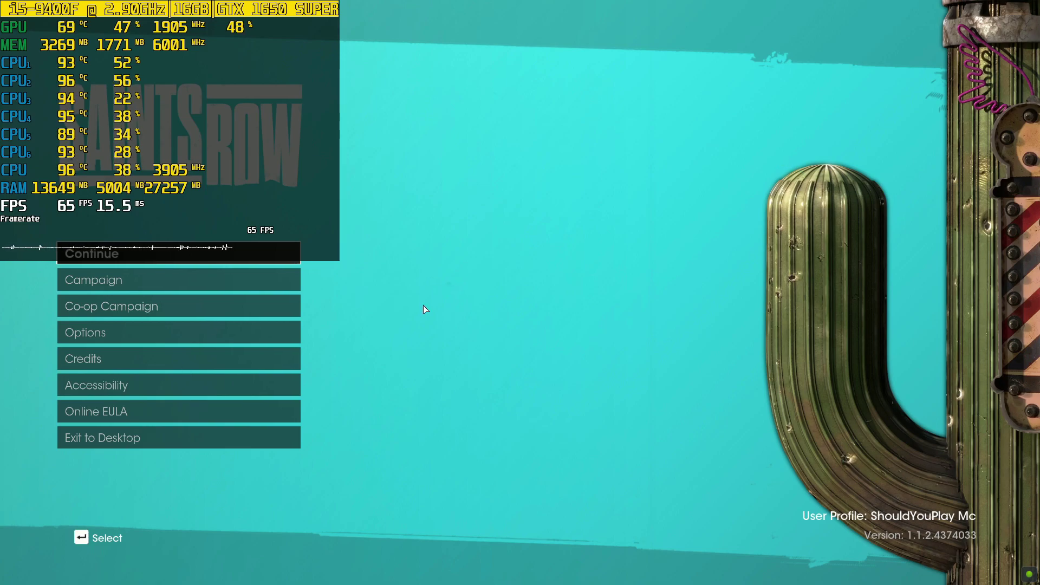
Hide and then re-show the in-game overlay with Ctrl+Shift+O
key("ctrl+shift+o")
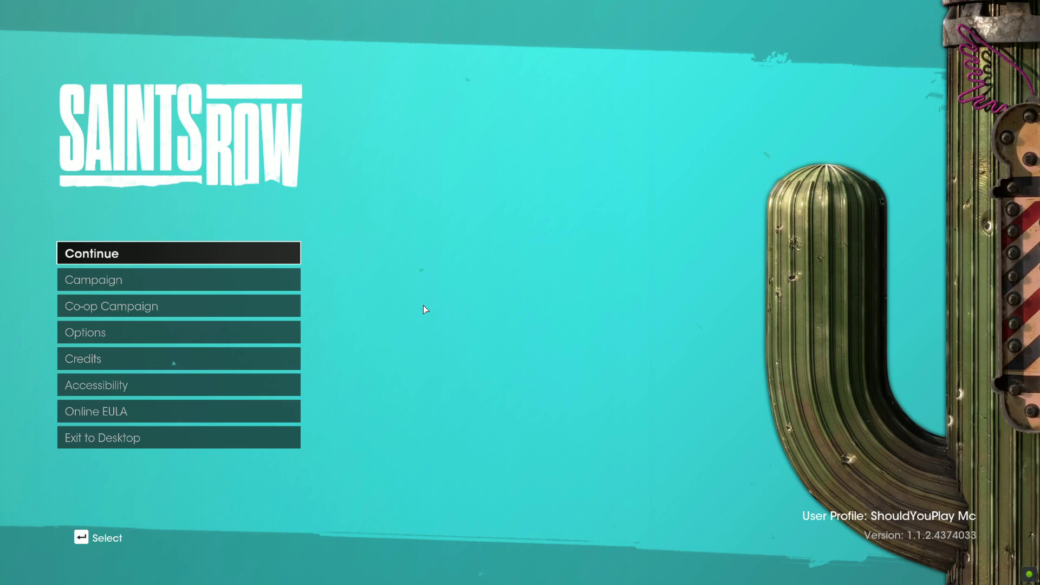
key("ctrl+shift+o")
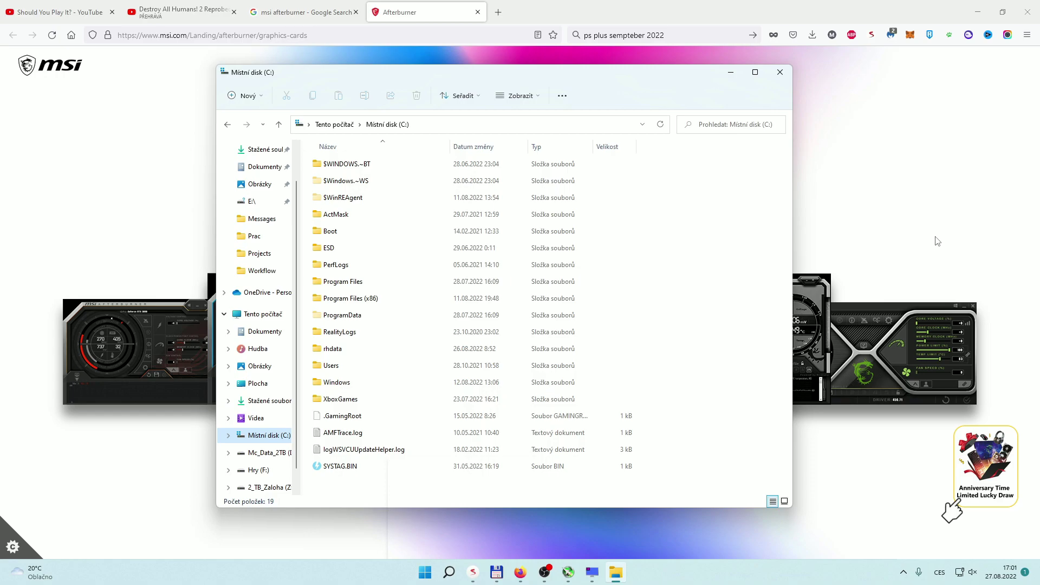
Browse into Program Files (x86) > MSI Afterburner > Profiles
double_click(361, 299)
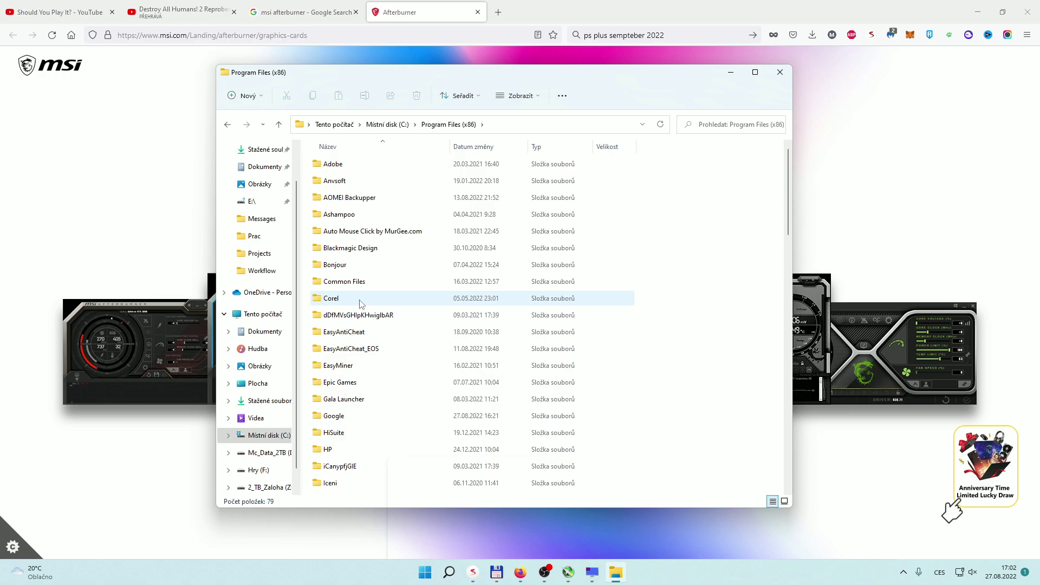
left_click_drag(789, 209, 760, 295)
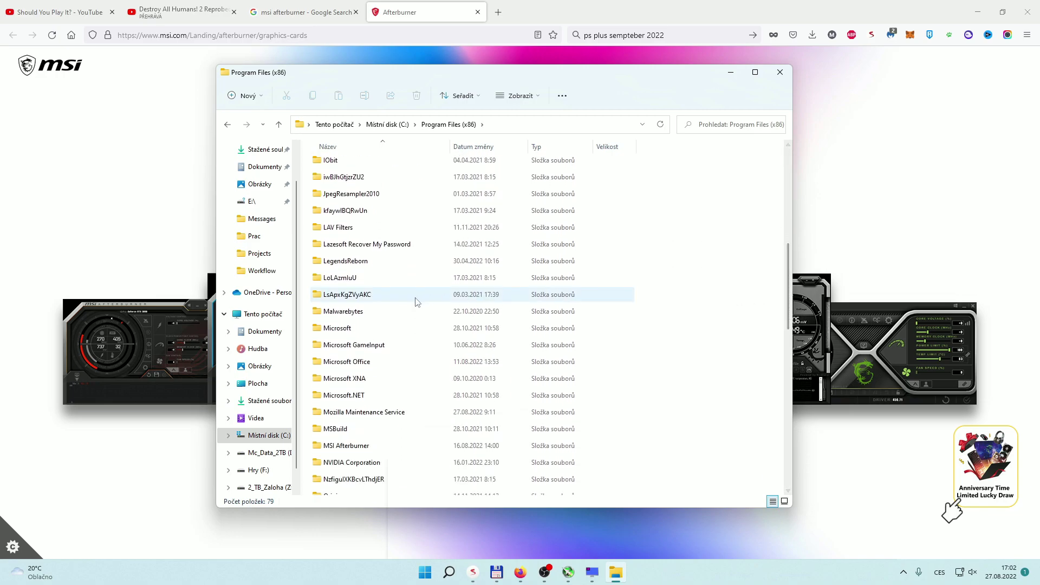
double_click(372, 447)
double_click(356, 282)
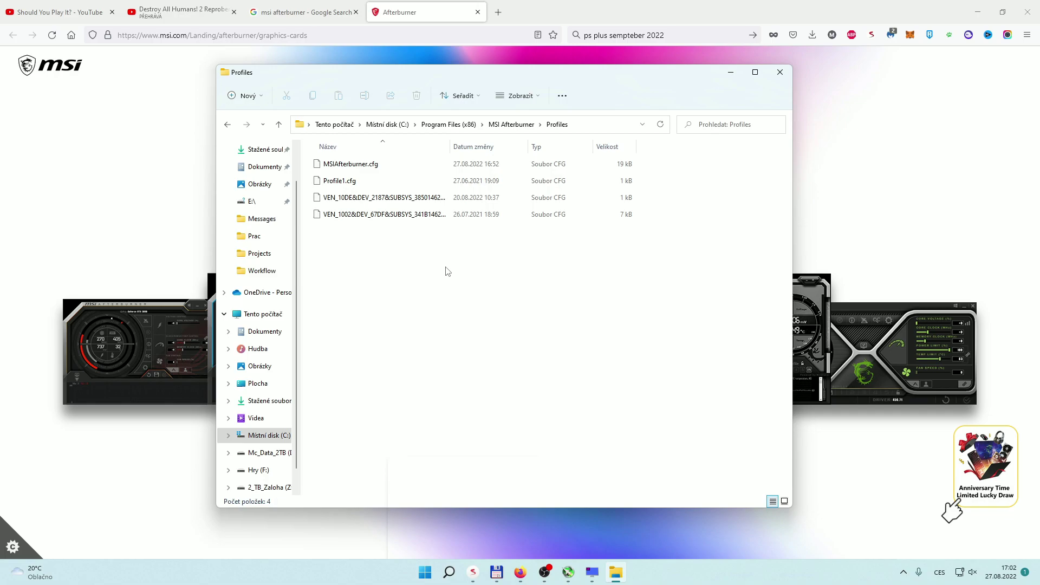
Return to Program Files (x86) and open RivaTuner Statistics Server's Profiles folder
left_click(449, 124)
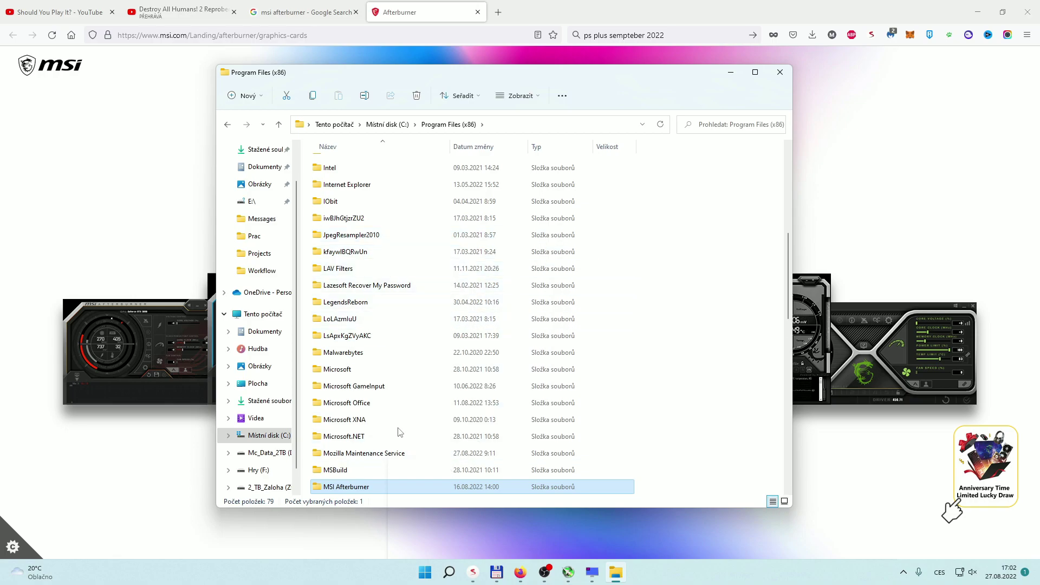
scroll(392, 422, "down", 4)
scroll(392, 423, "down", 2)
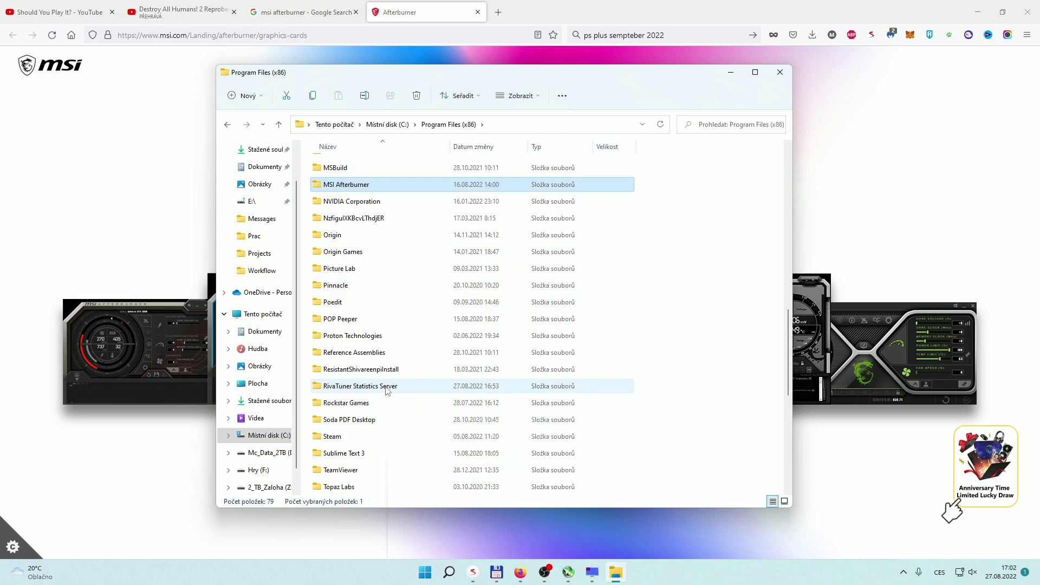
double_click(388, 386)
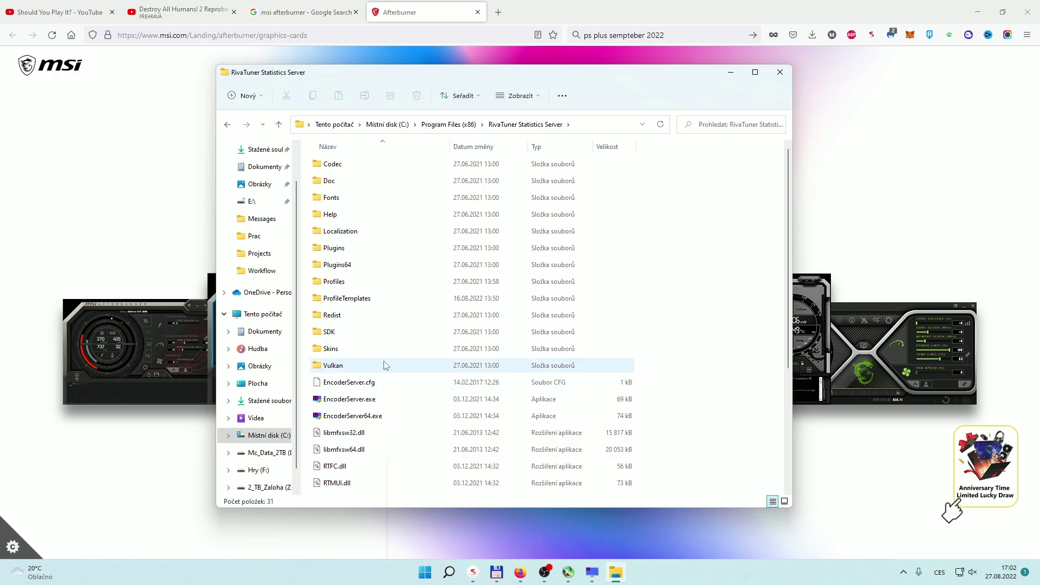
double_click(365, 282)
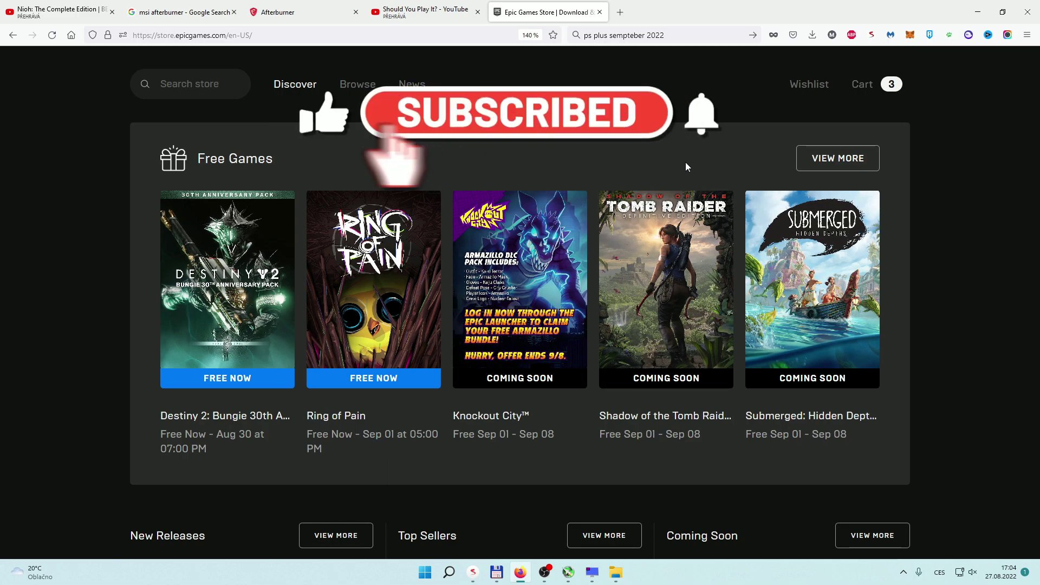
Switch to the 'Should You Play It? - YouTube' channel tab
left_click(425, 11)
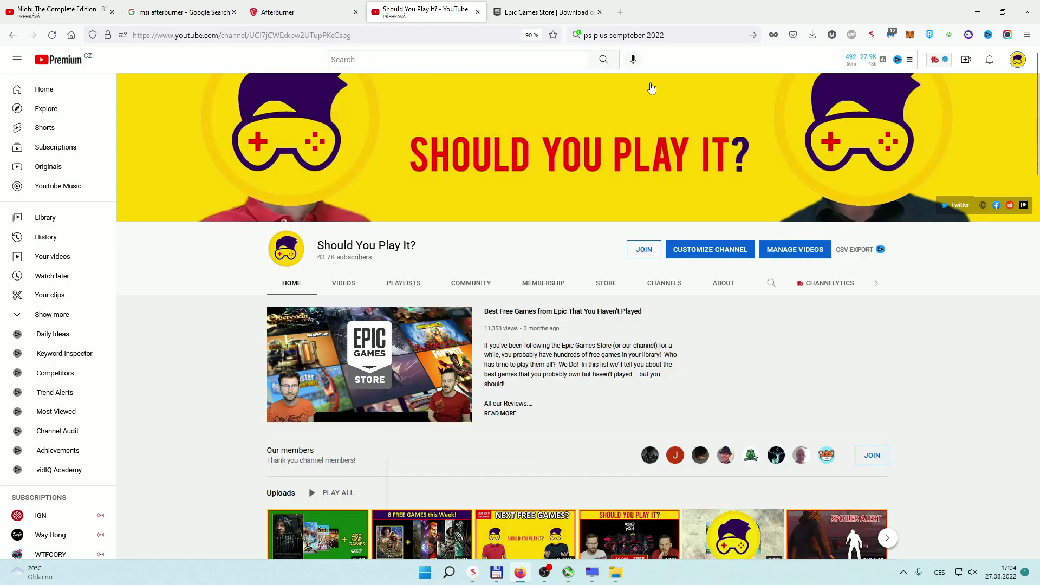